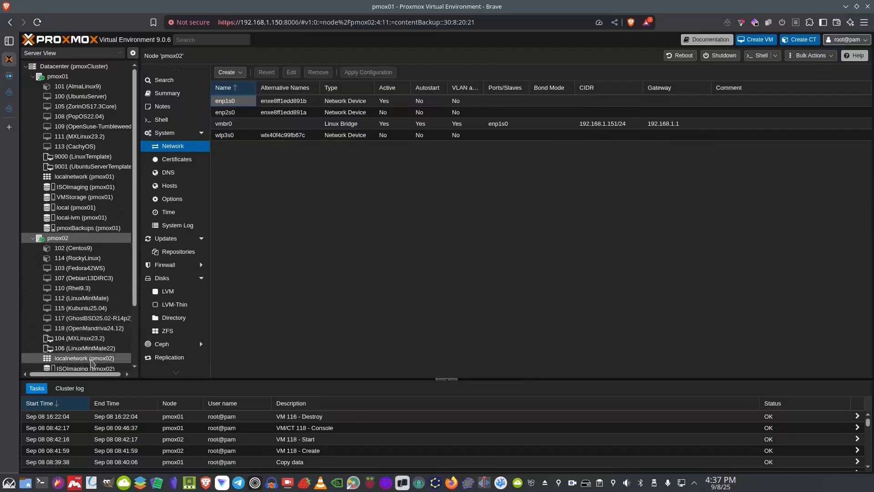
# - Examine the ISO images stored in ISOImaging on node pmox02
pyautogui.scroll(-3, 89, 360)
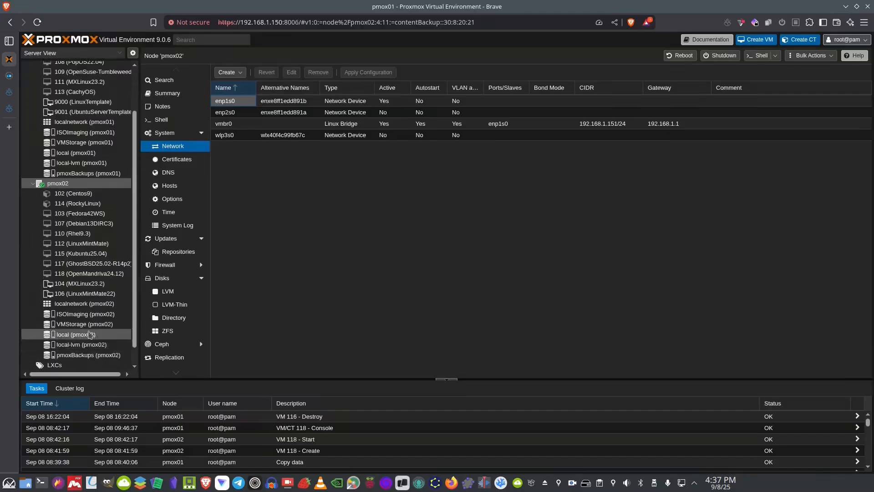
pyautogui.click(105, 312)
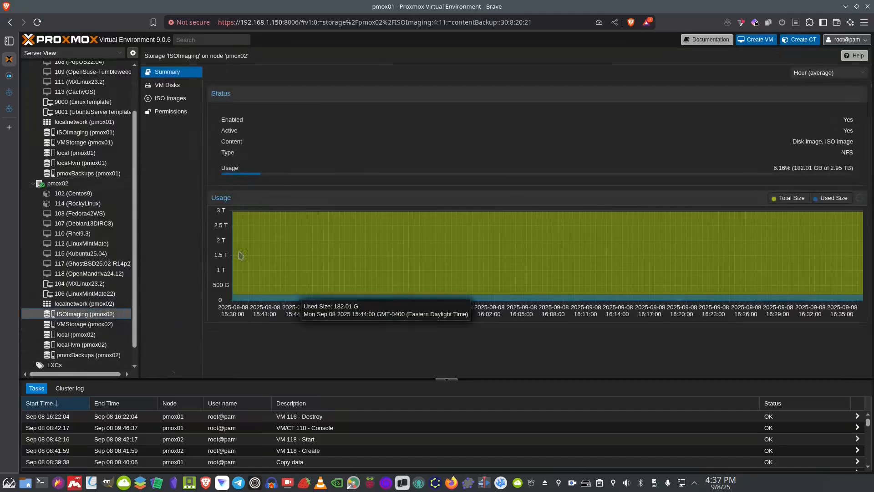
pyautogui.click(180, 98)
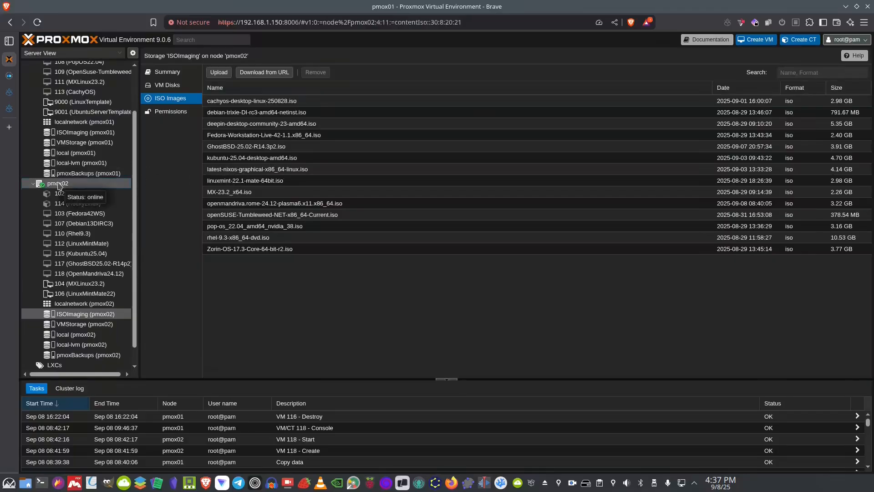
# - Start a new virtual machine on node pmox02, named NixOS and assigned to the VMs resource pool
pyautogui.click(58, 184)
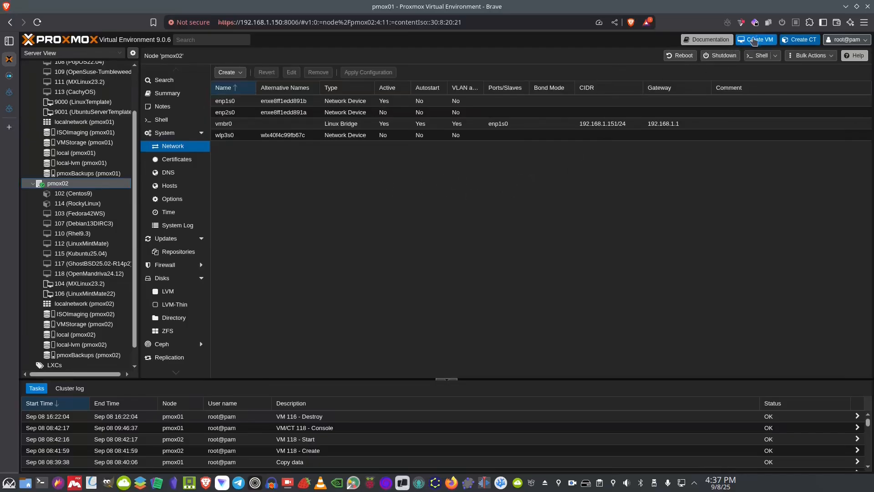
pyautogui.click(756, 40)
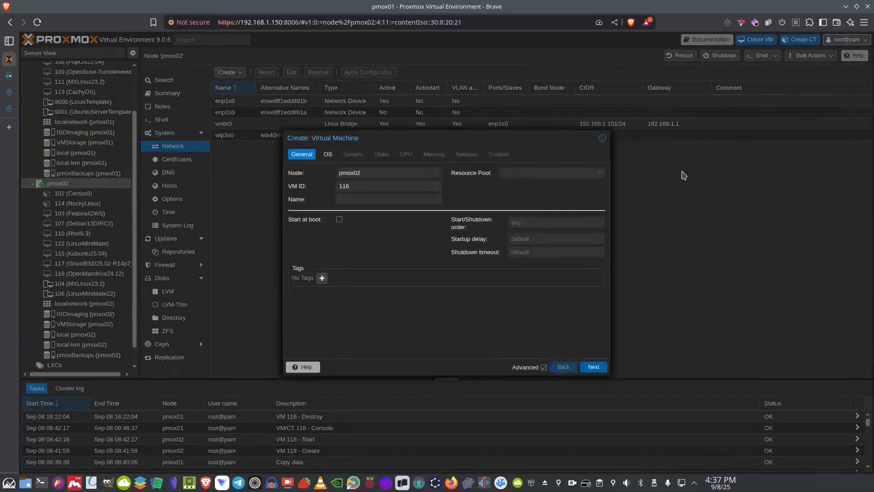
pyautogui.click(351, 200)
pyautogui.write('NixOS')
pyautogui.click(528, 172)
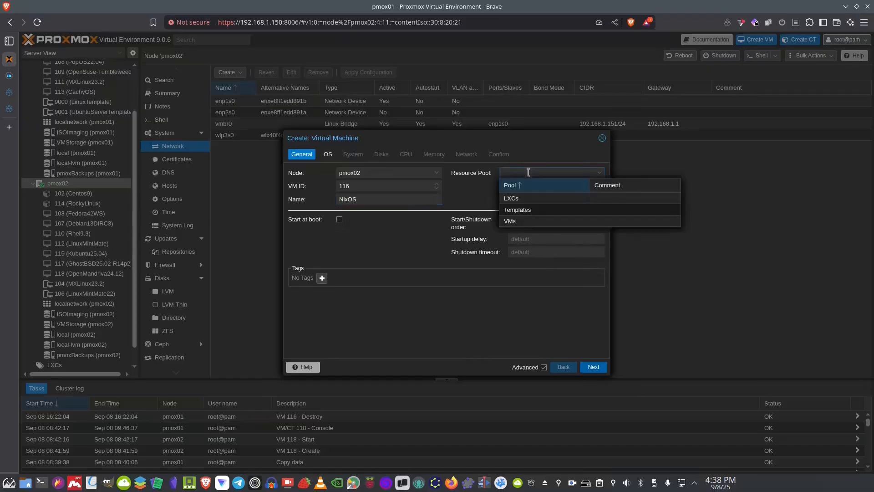
pyautogui.click(514, 222)
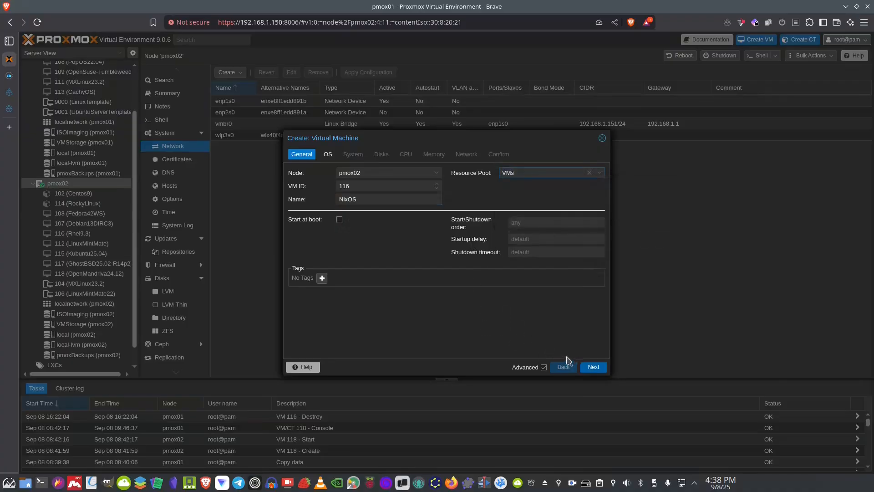
pyautogui.click(593, 370)
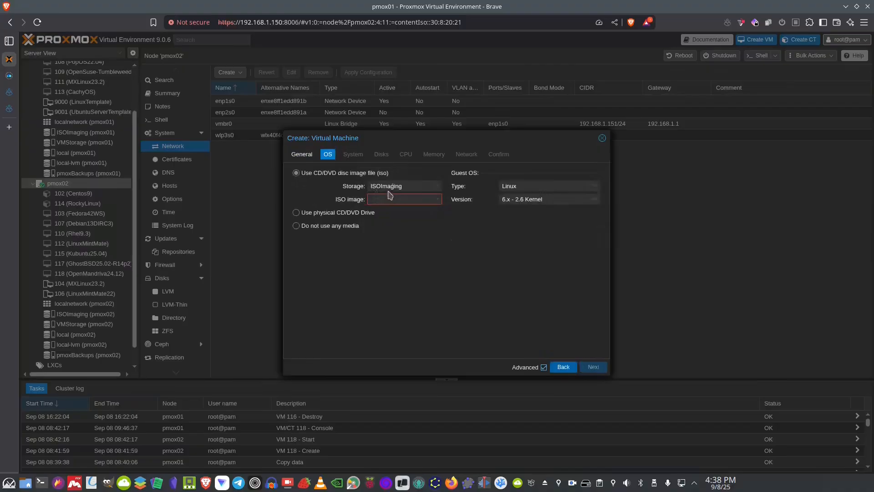
# - Choose latest-nixos-graphical-x86_64-linux.iso from ISOImaging as the installation image and accept the default system settings
pyautogui.moveTo(384, 199)
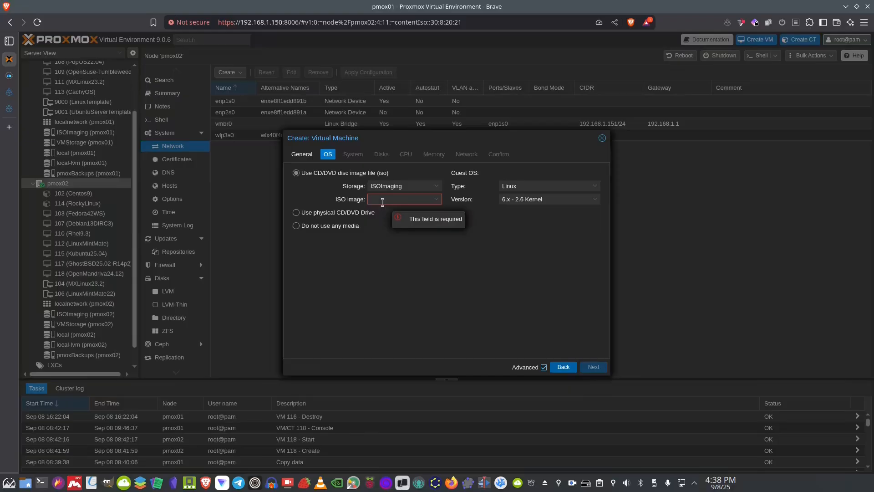
pyautogui.click(383, 201)
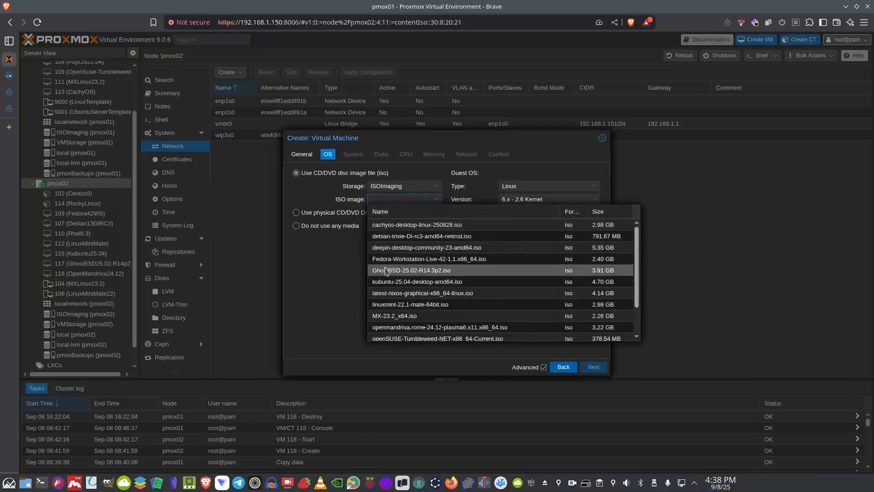
pyautogui.click(400, 296)
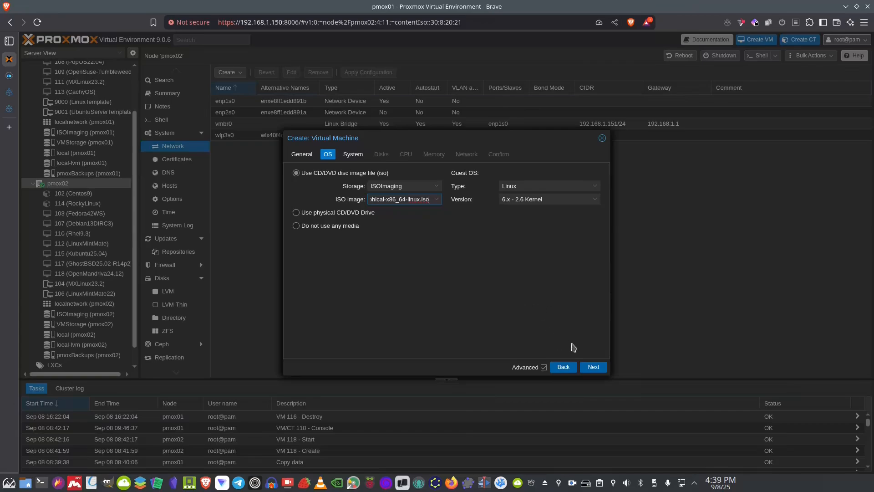
pyautogui.click(592, 366)
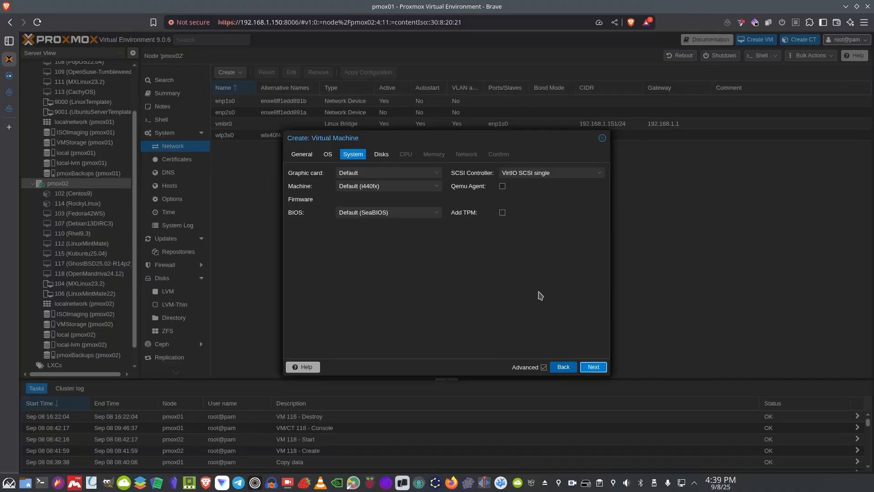
pyautogui.click(591, 367)
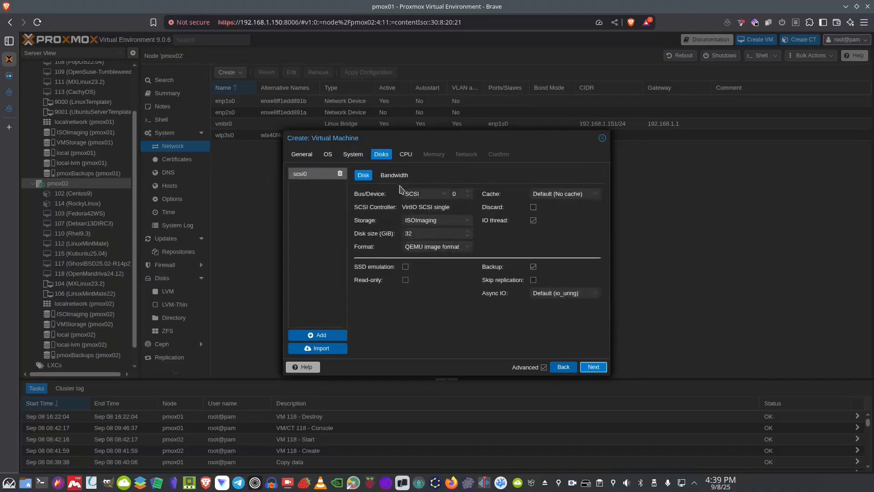
# - Set the virtual disk's bus to SATA and enable SSD emulation, keeping the 32 GiB size
pyautogui.click(423, 195)
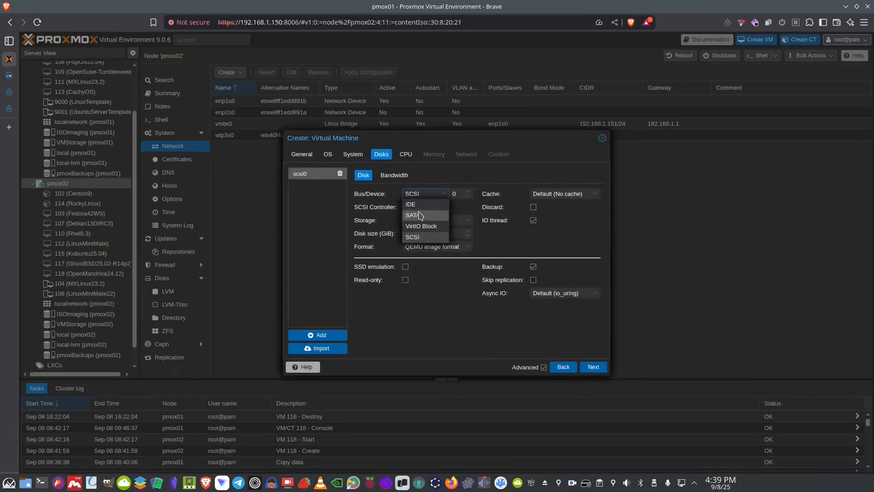
pyautogui.click(420, 215)
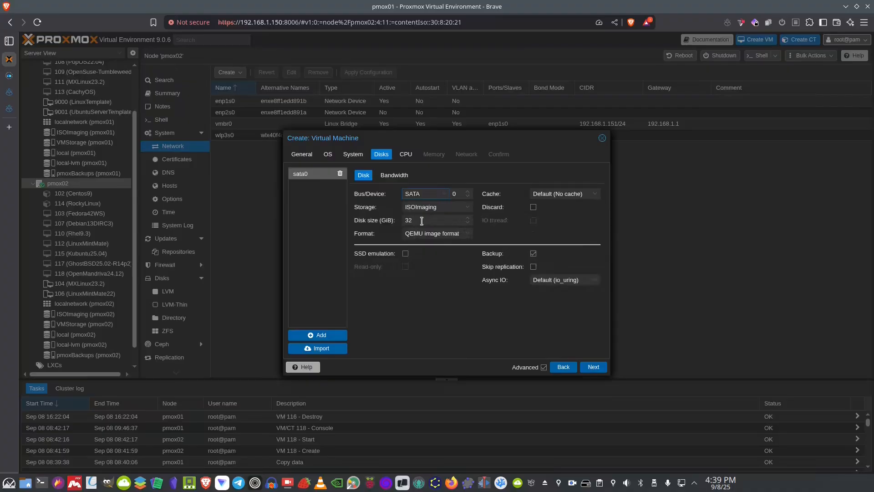
pyautogui.click(406, 254)
pyautogui.click(596, 367)
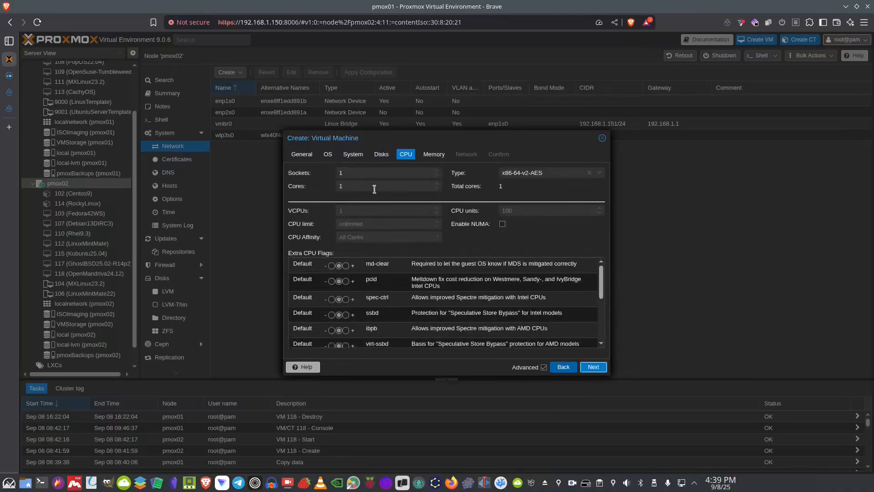
# - Allocate 3 CPU cores and 6000 MiB of memory to the virtual machine
pyautogui.moveTo(374, 189); pyautogui.dragTo(325, 190)
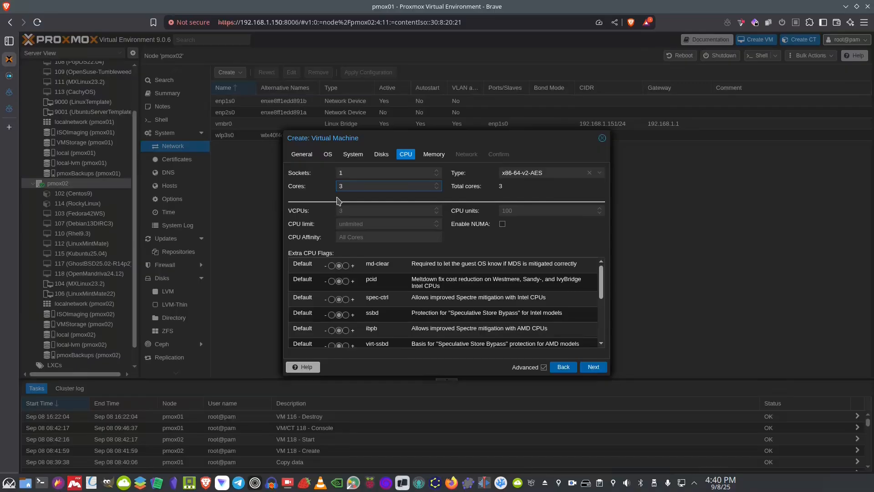
pyautogui.click(590, 368)
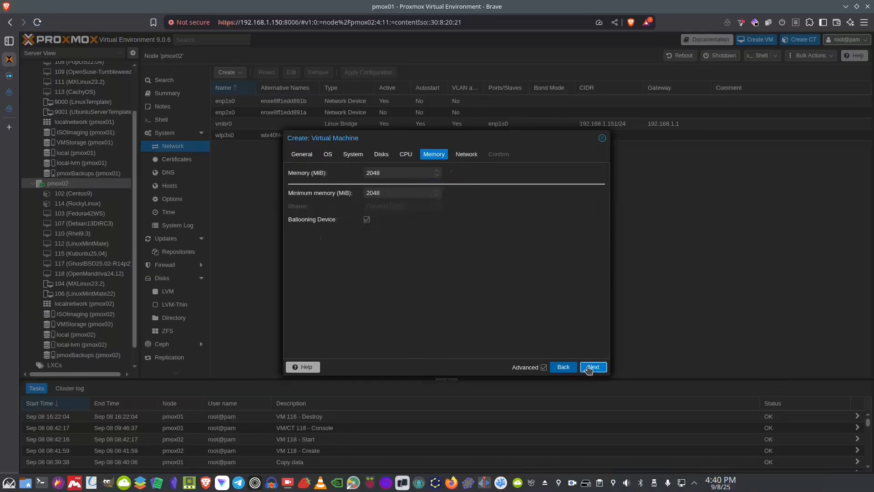
pyautogui.moveTo(395, 172); pyautogui.dragTo(341, 169)
pyautogui.write('6000')
pyautogui.click(595, 368)
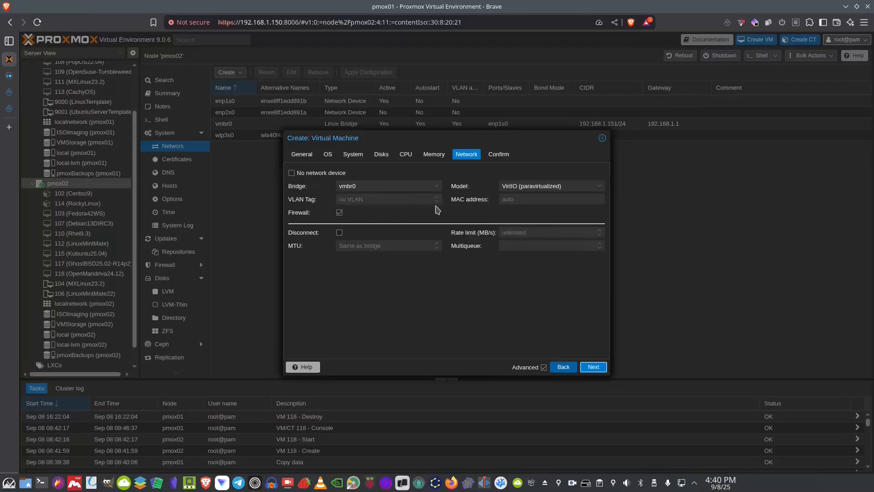
# - Finish creating the NixOS virtual machine with the default network settings and start it from its console
pyautogui.click(594, 367)
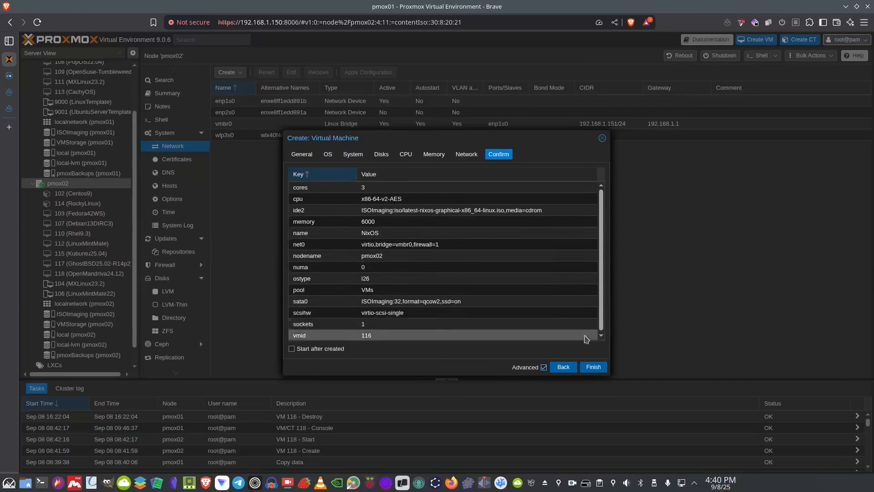
pyautogui.click(594, 368)
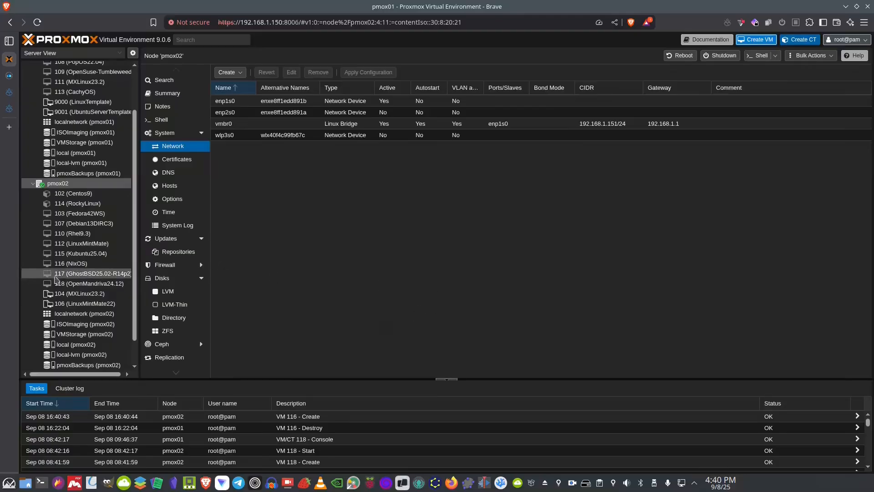
pyautogui.click(81, 266)
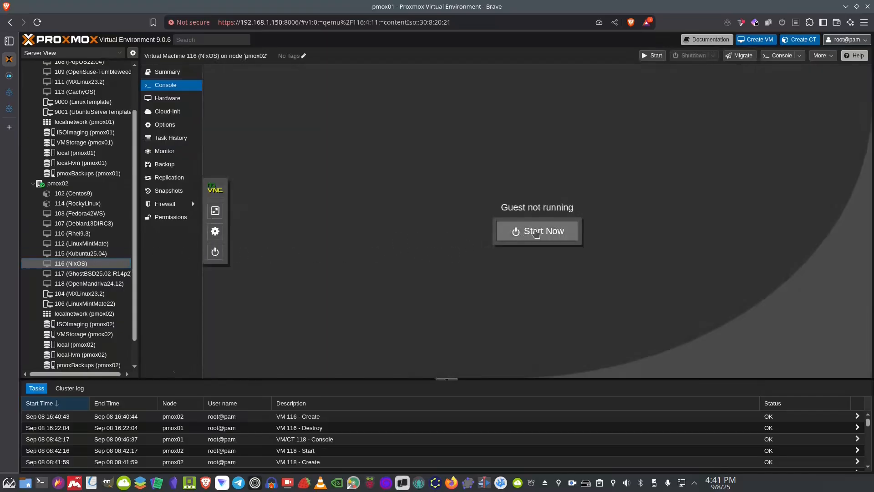
pyautogui.click(536, 233)
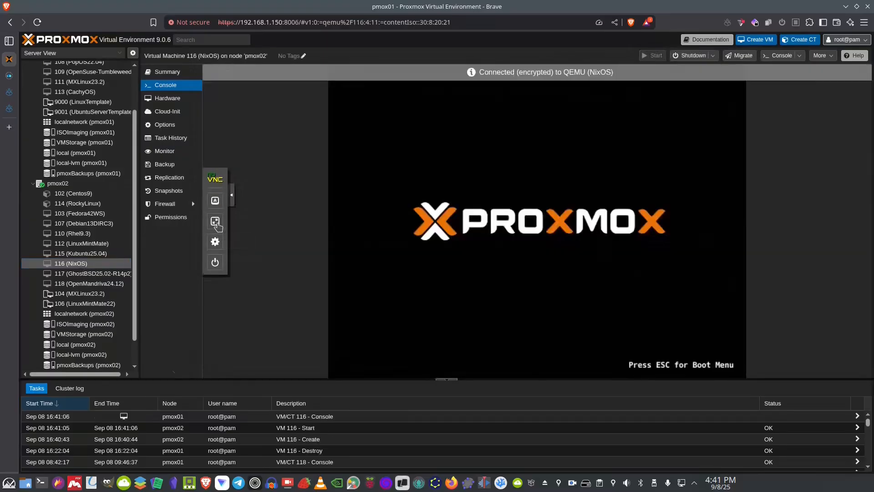
# - Show the NixOS virtual machine's console in full screen
pyautogui.click(215, 222)
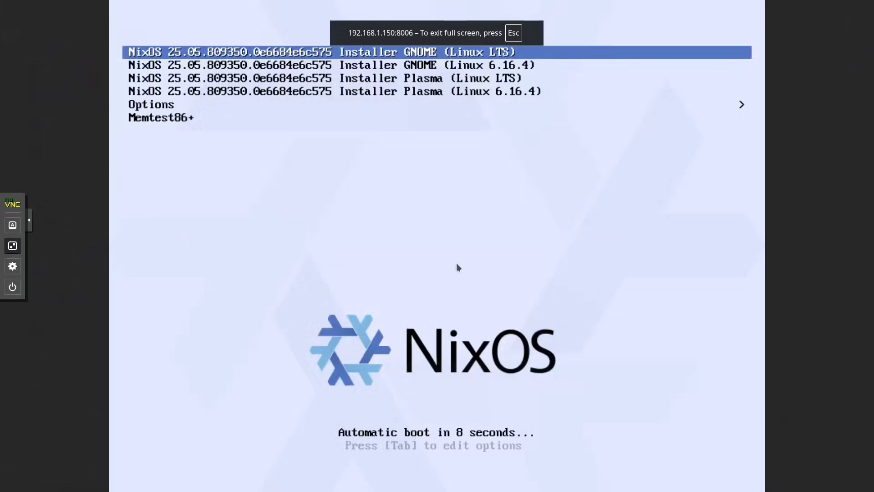
pyautogui.press('Escape')
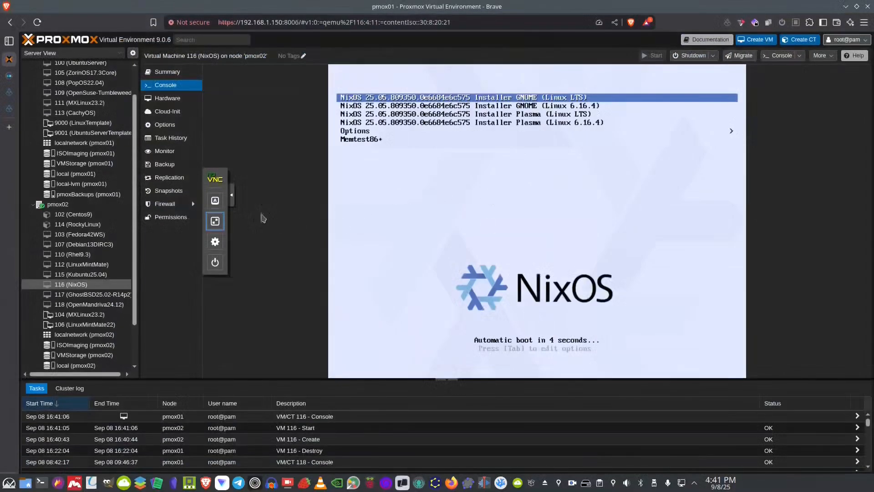
pyautogui.click(215, 222)
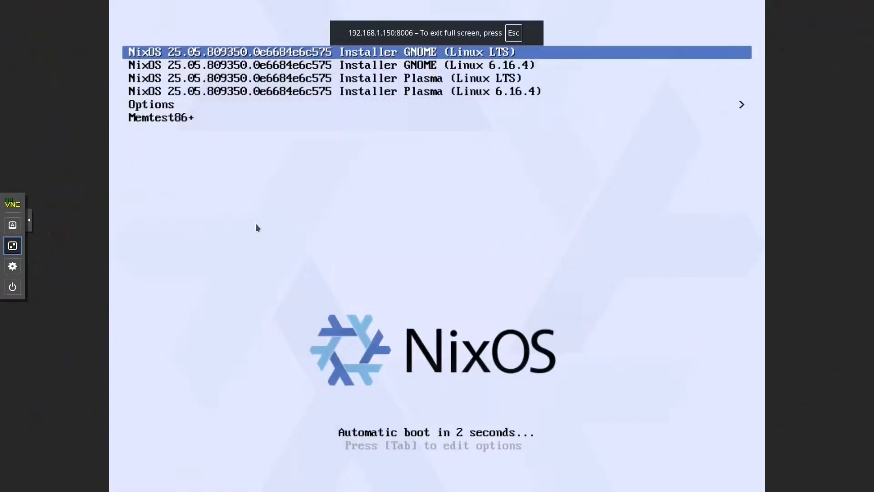